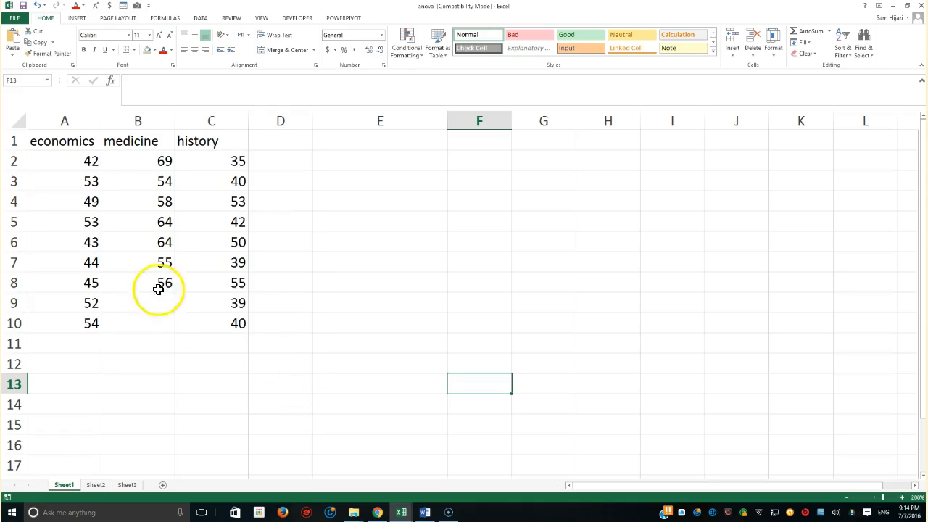
pyautogui.moveTo(79, 145); pyautogui.dragTo(89, 321)
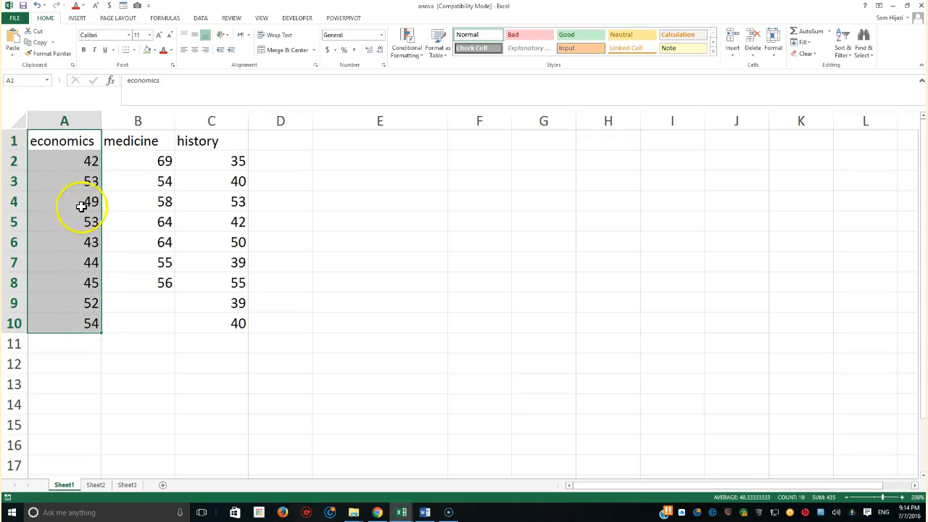
pyautogui.click(73, 145)
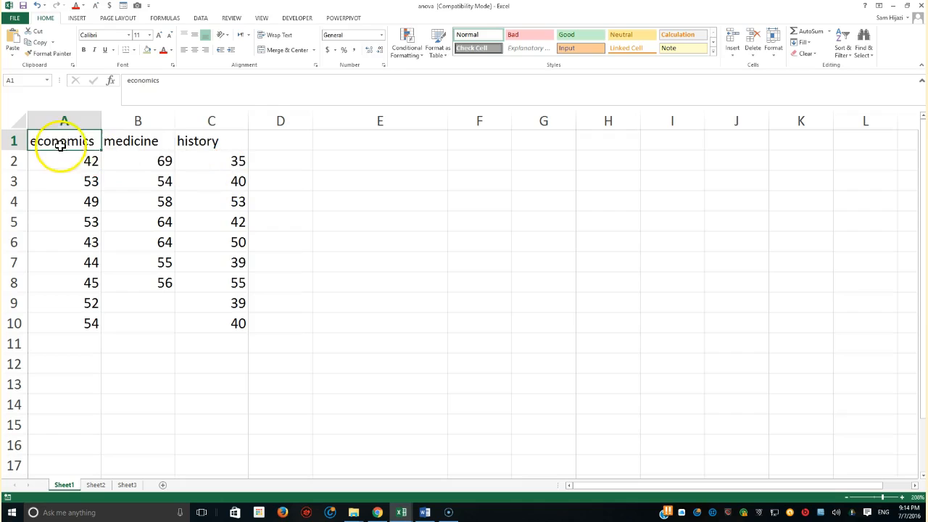
pyautogui.click(199, 143)
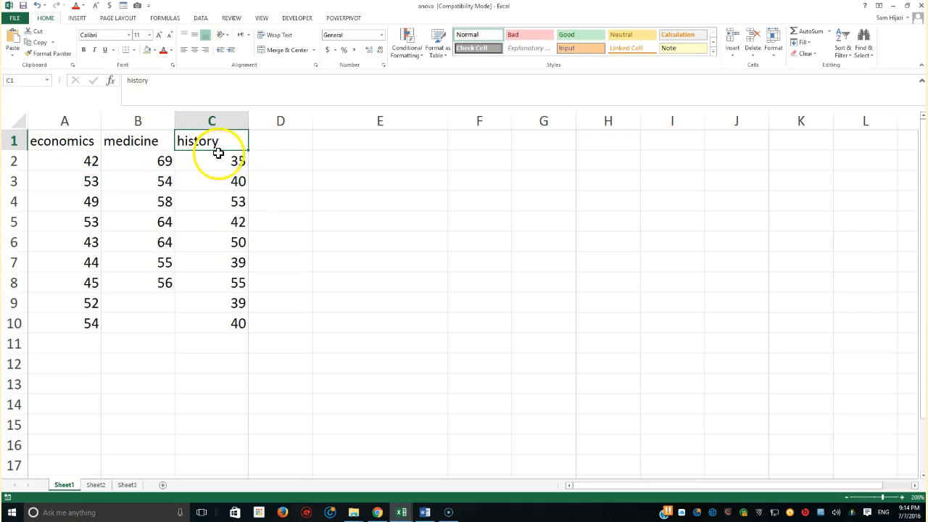
pyautogui.moveTo(91, 161); pyautogui.dragTo(89, 321)
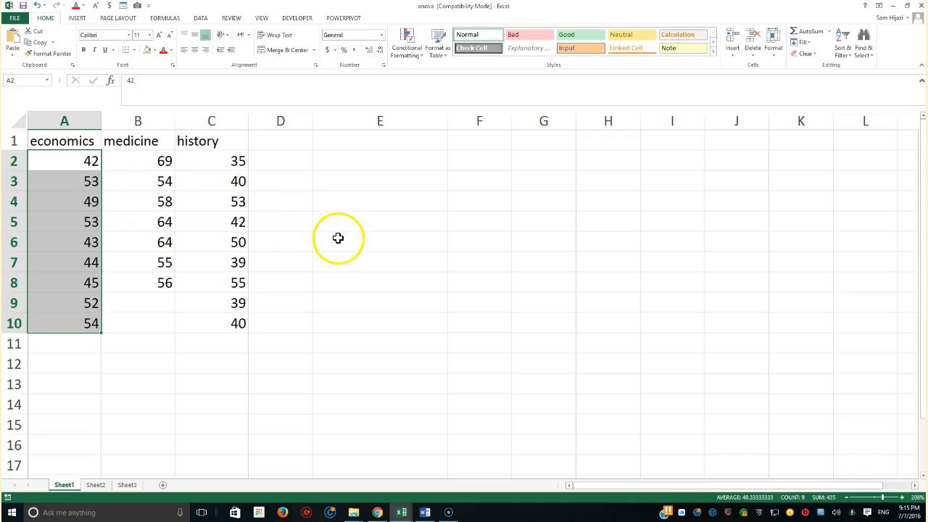
pyautogui.click(360, 143)
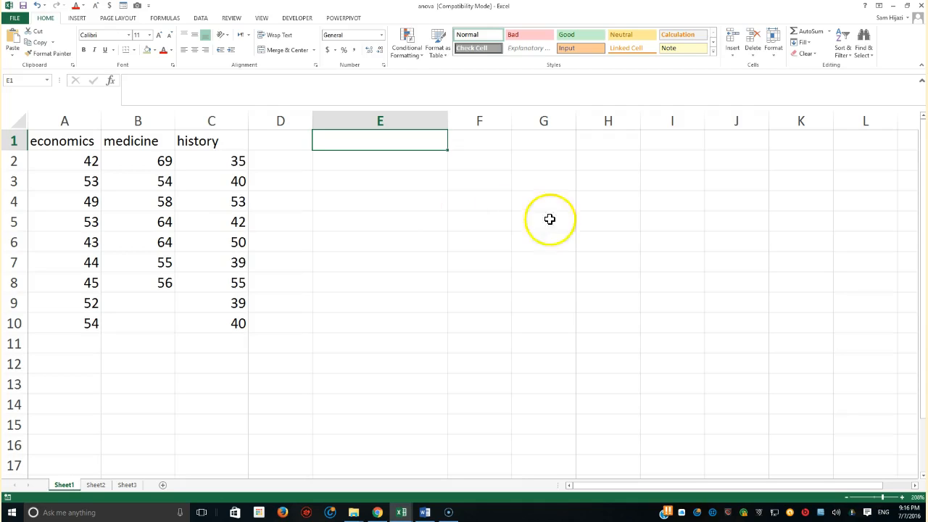
# Check in the list of available Excel add-ins that the Analysis ToolPak is enabled, and close the list.
pyautogui.click(202, 18)
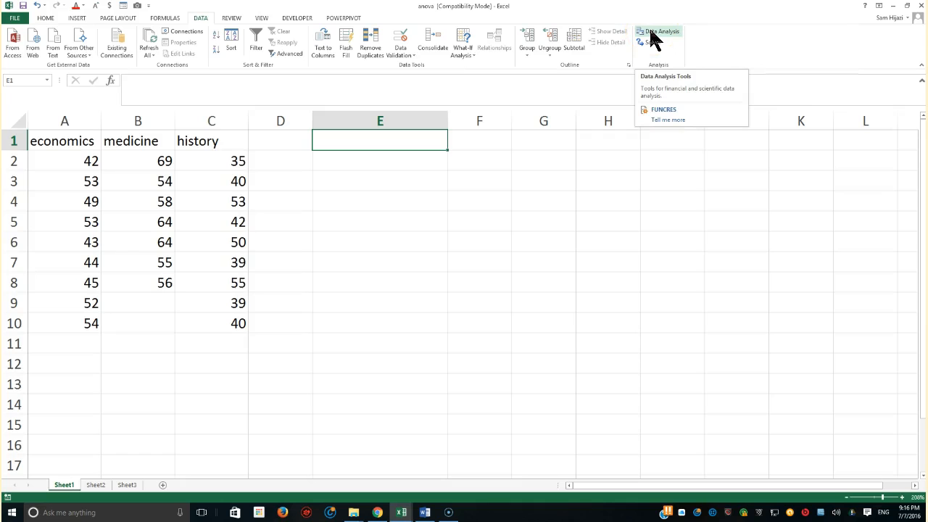
pyautogui.click(15, 18)
pyautogui.click(26, 238)
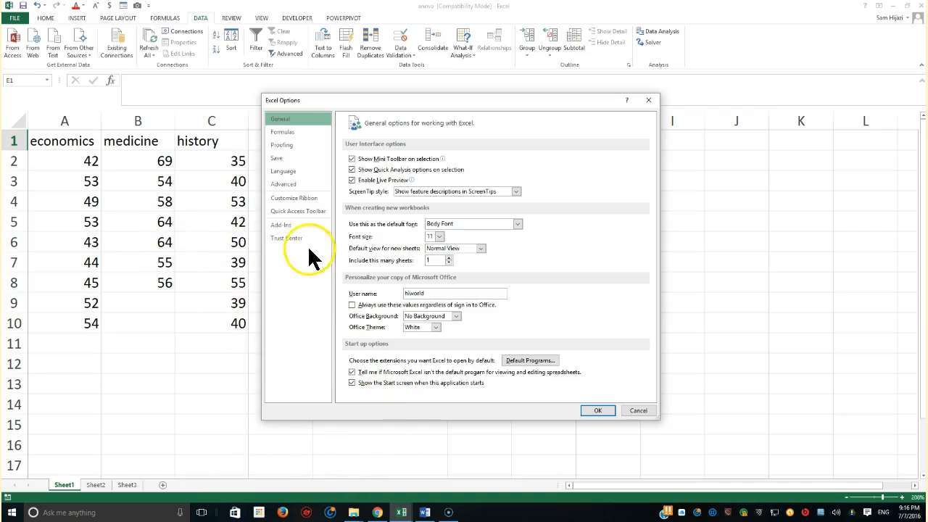
pyautogui.click(303, 228)
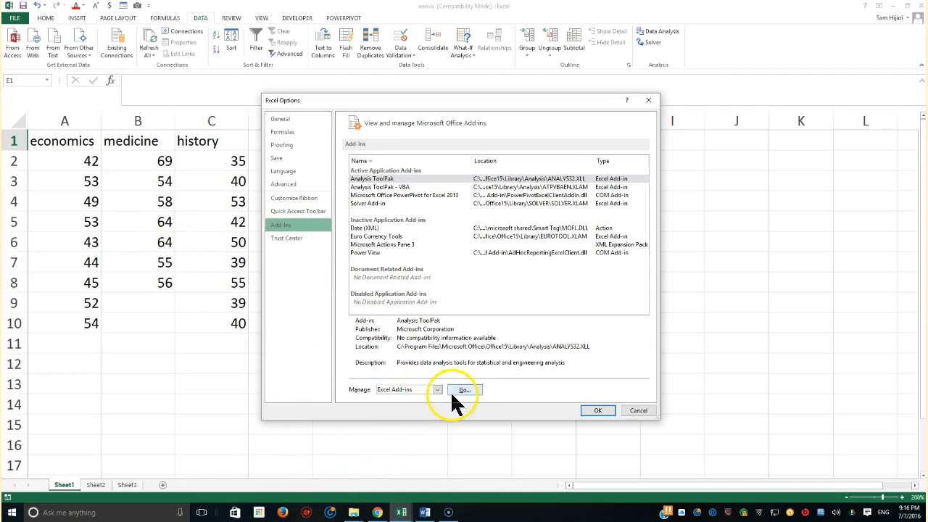
pyautogui.click(455, 388)
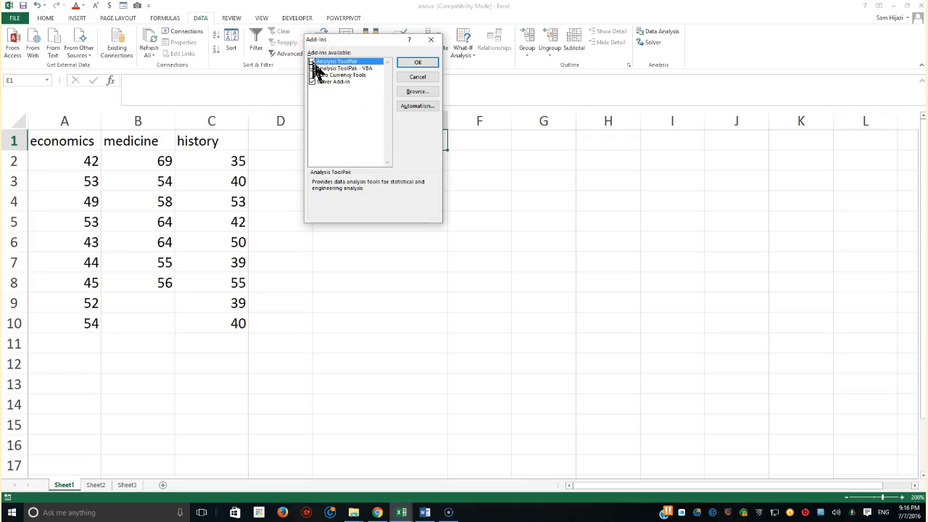
pyautogui.click(424, 64)
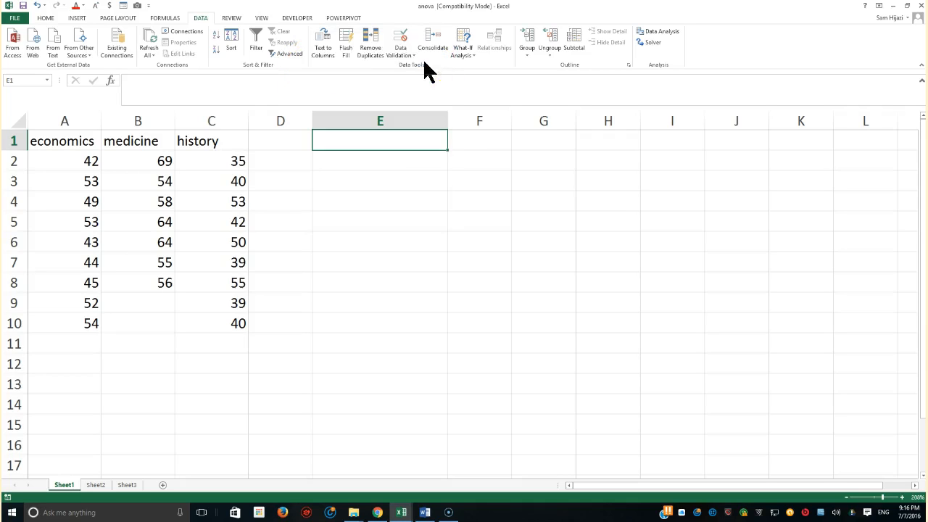
# Start an Anova: Single Factor analysis with input range A1:C10, grouped by columns and with labels in the first row.
pyautogui.click(660, 32)
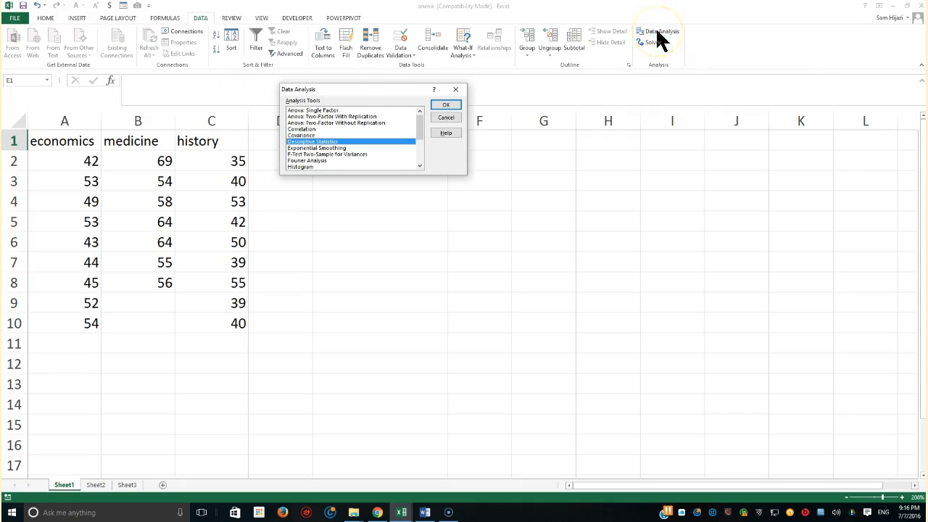
pyautogui.click(324, 112)
pyautogui.click(446, 106)
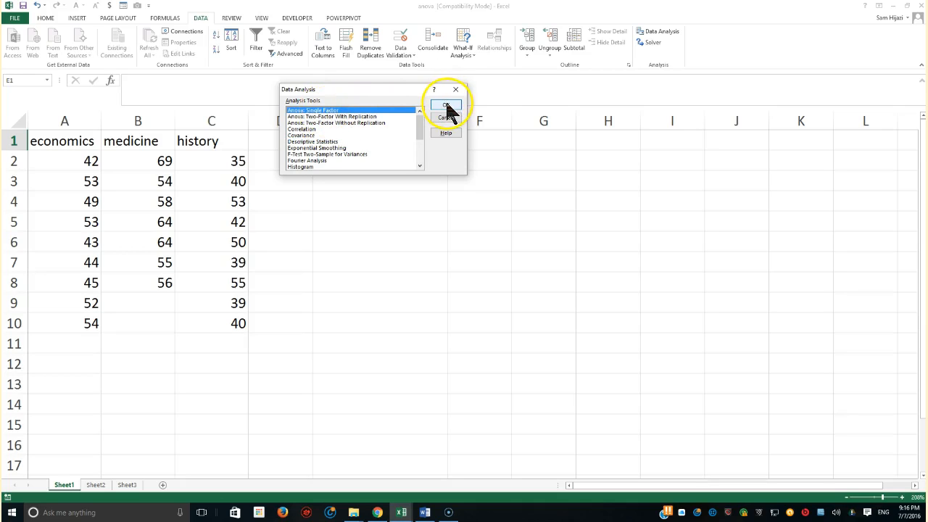
pyautogui.click(446, 106)
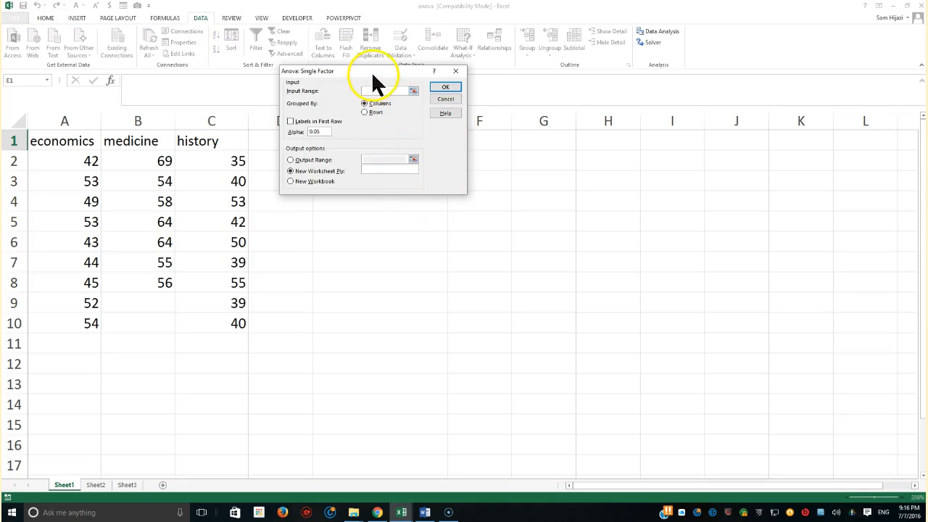
pyautogui.moveTo(373, 72); pyautogui.dragTo(409, 184)
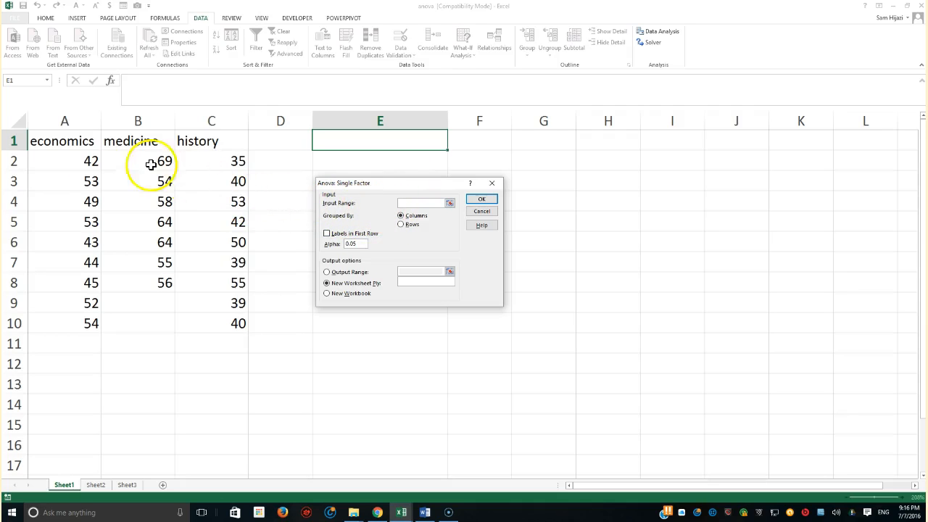
pyautogui.moveTo(66, 146); pyautogui.dragTo(191, 314)
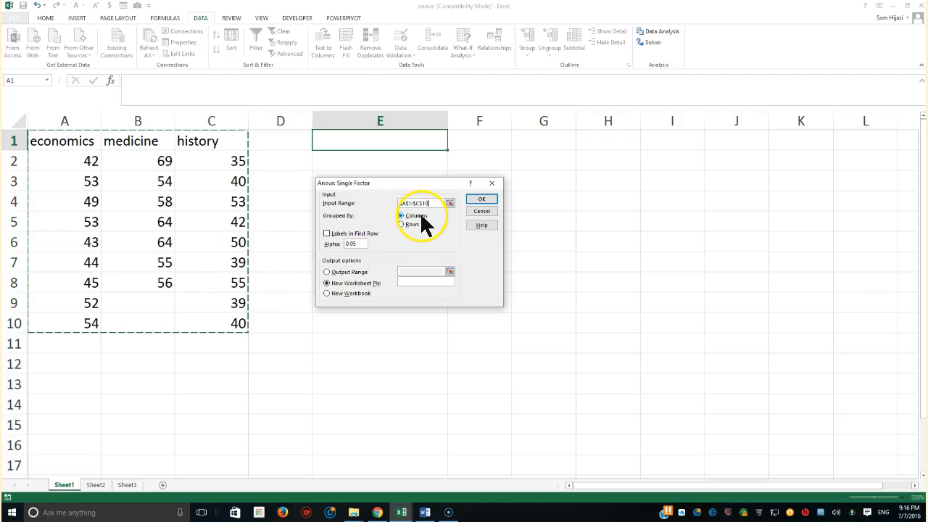
pyautogui.click(326, 233)
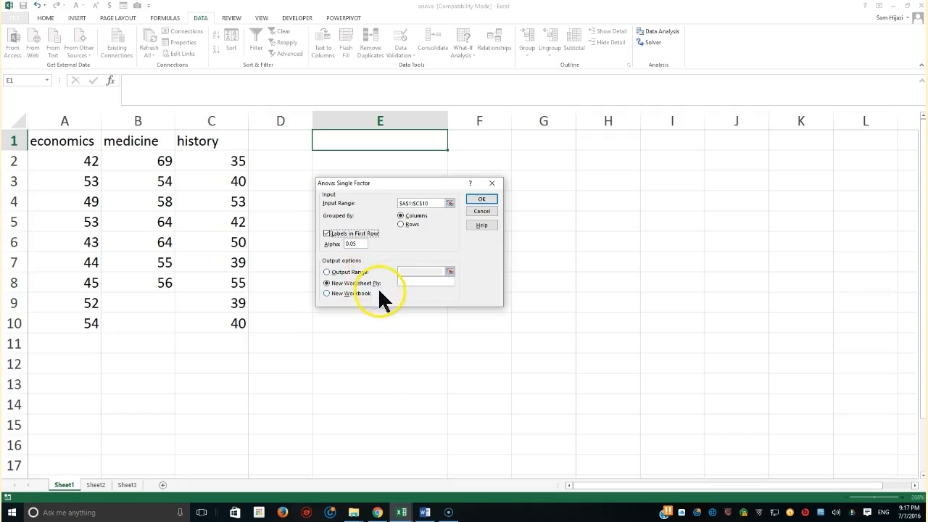
# Set the ANOVA output range to cell E1 on the current sheet and run the analysis.
pyautogui.click(326, 272)
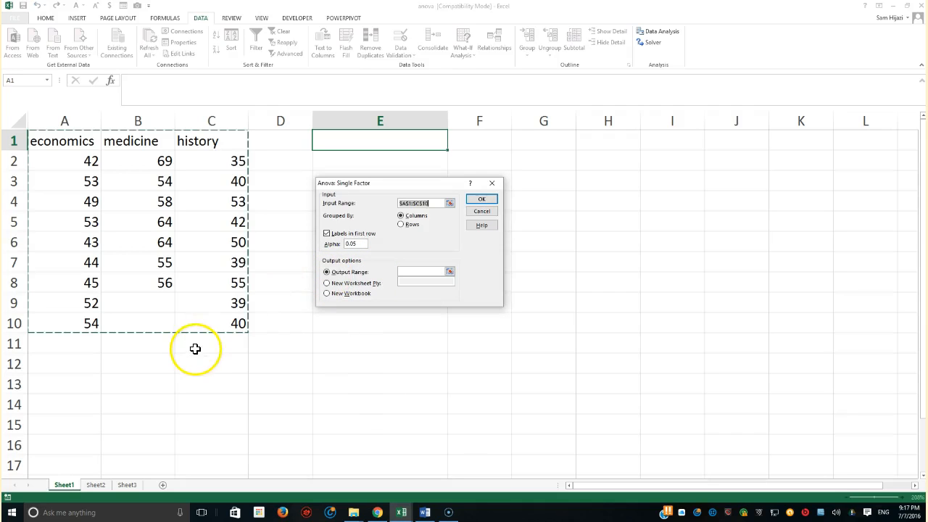
pyautogui.click(417, 271)
pyautogui.click(346, 143)
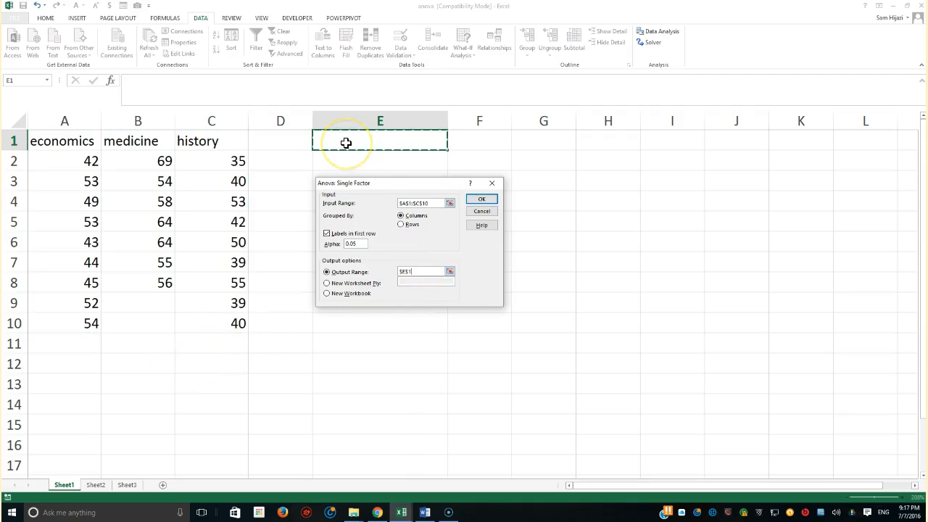
pyautogui.click(482, 201)
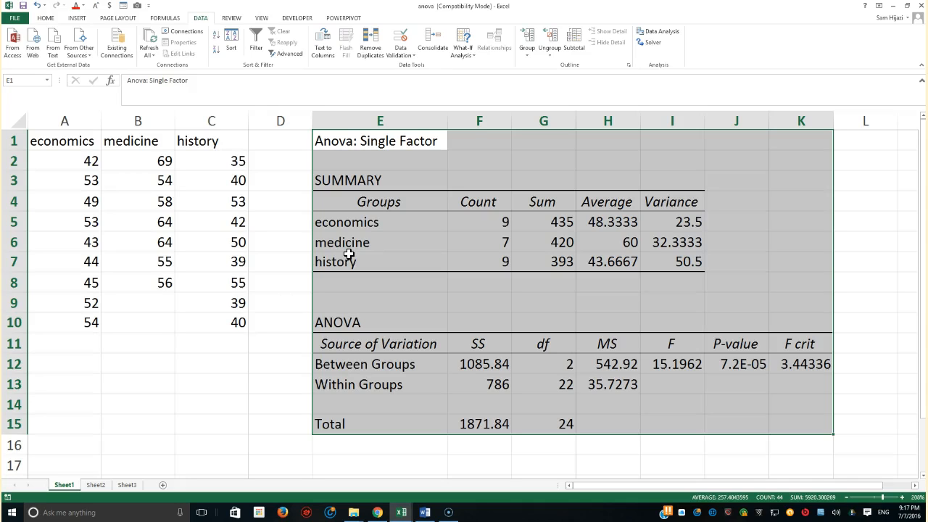
pyautogui.click(352, 222)
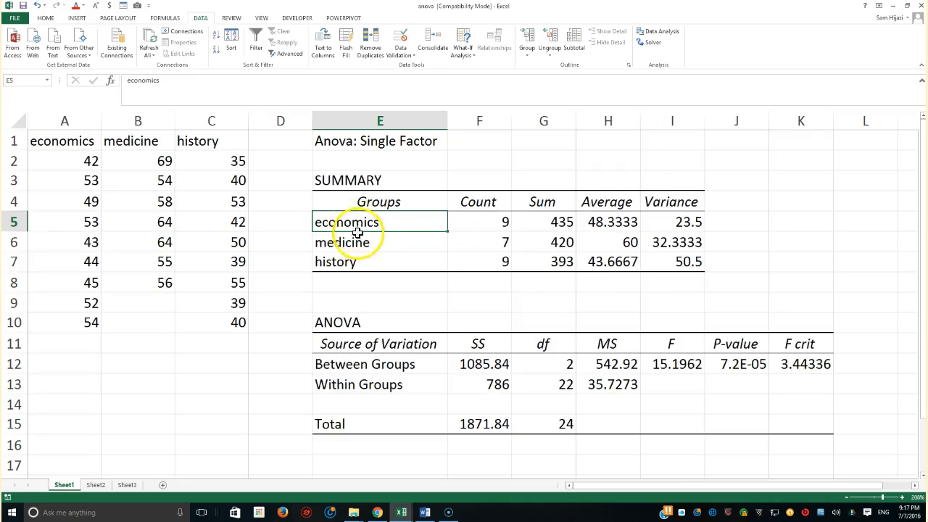
pyautogui.click(502, 224)
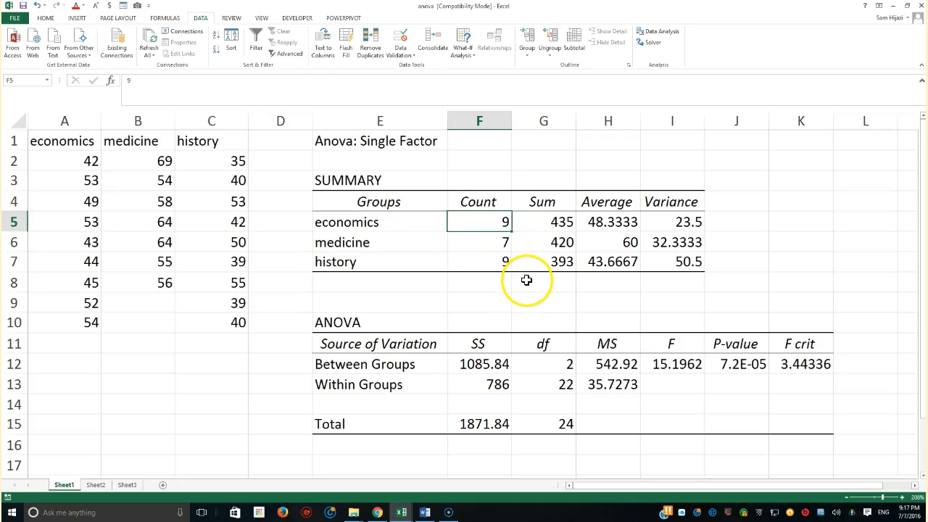
pyautogui.click(550, 221)
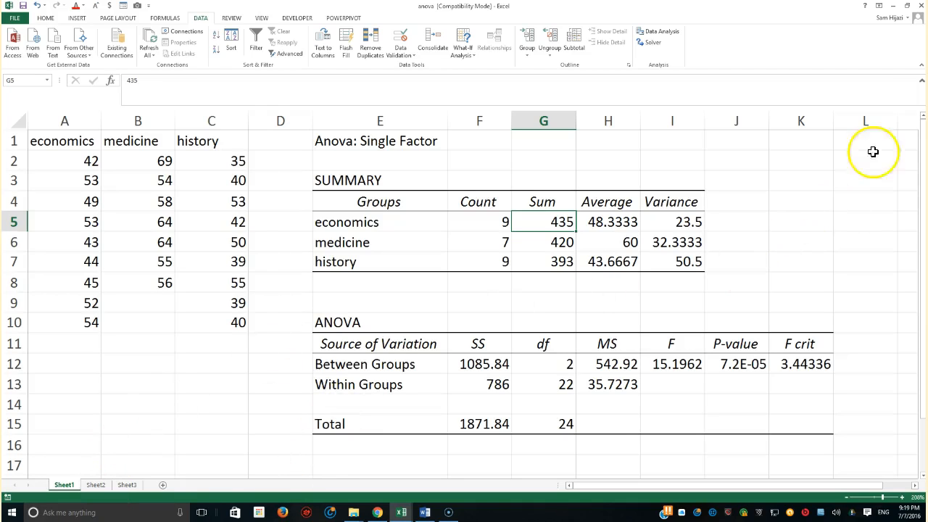
# Fill the F value in cell I12 with green and the F crit value in cell K12 with yellow.
pyautogui.click(682, 365)
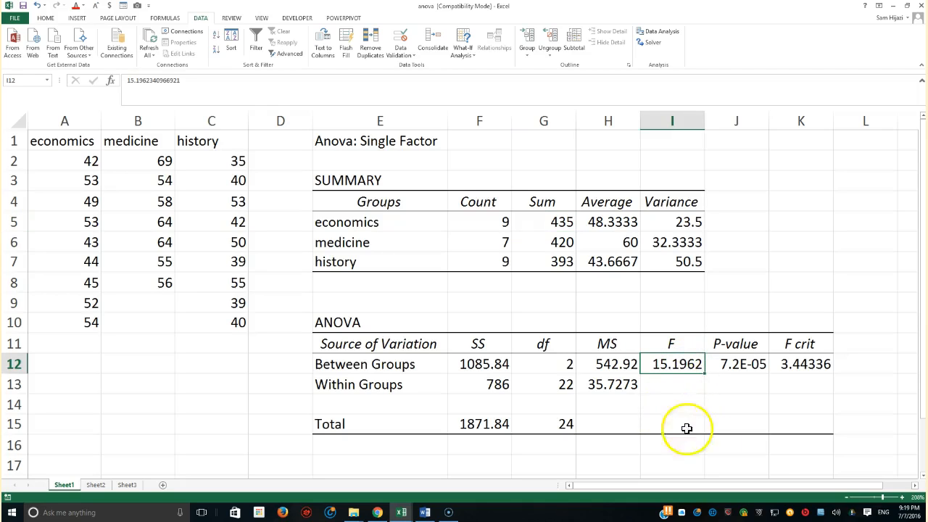
pyautogui.click(45, 19)
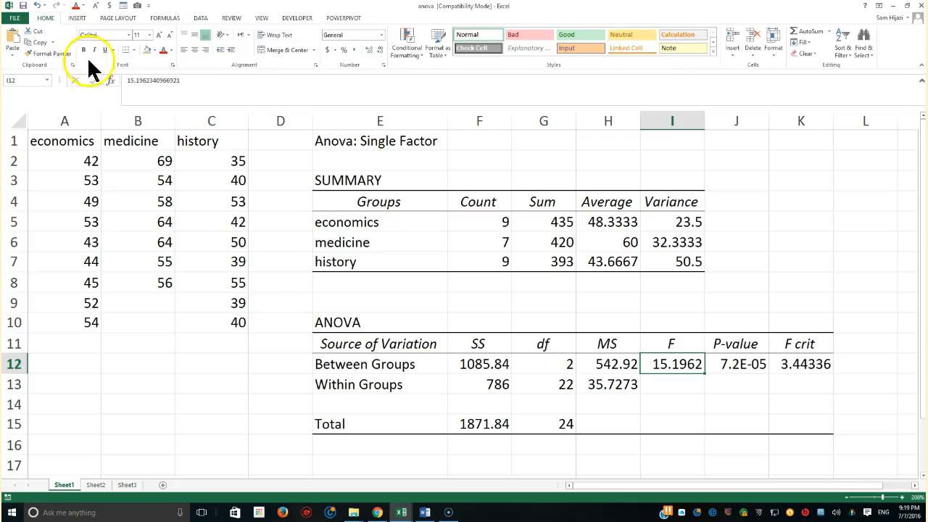
pyautogui.click(151, 48)
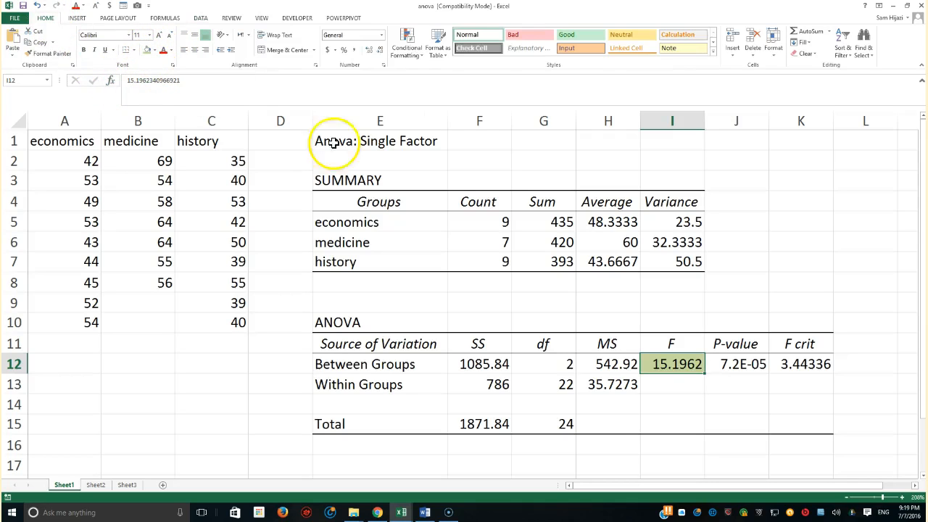
pyautogui.click(797, 368)
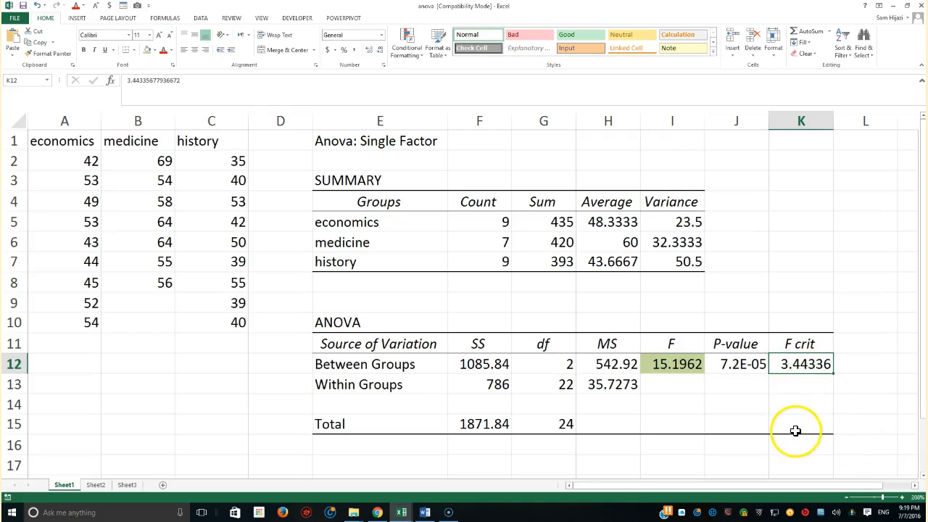
pyautogui.click(154, 50)
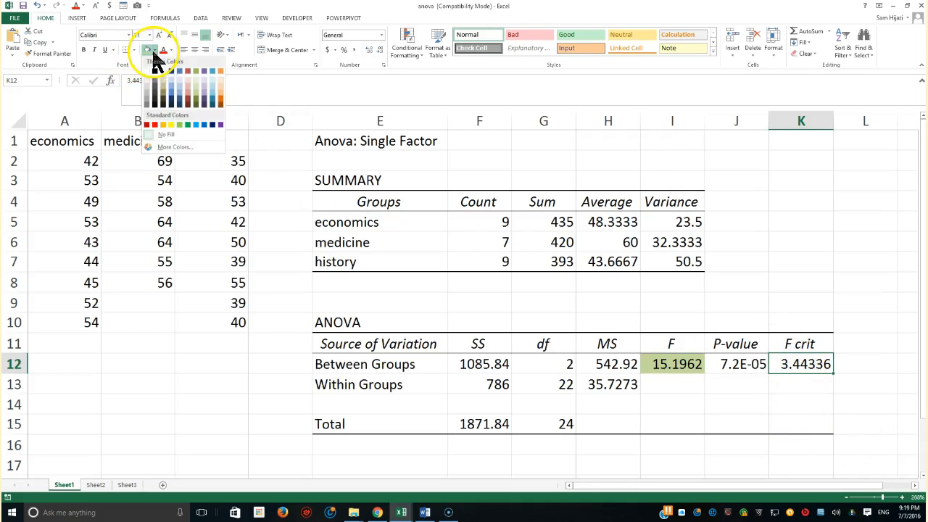
pyautogui.click(171, 126)
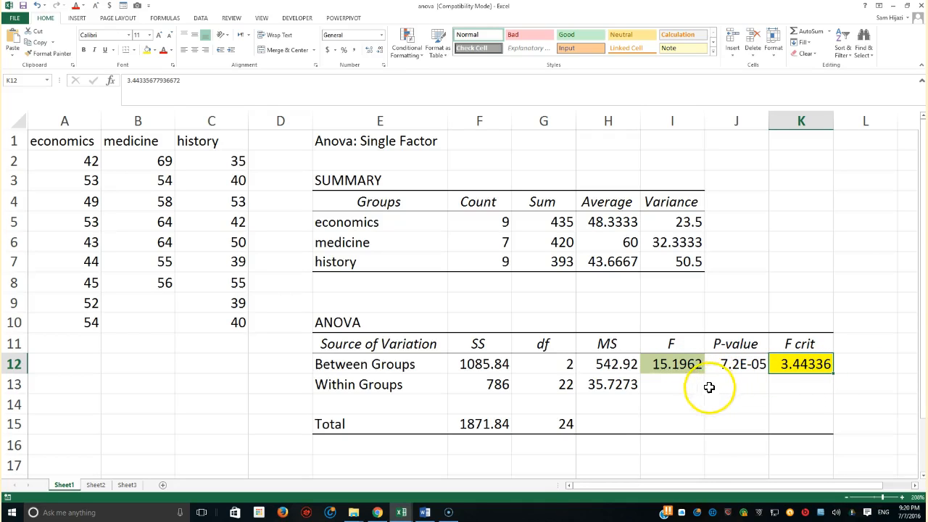
# Merge and center cells I14:K14 below the F, P-value and F crit results.
pyautogui.click(669, 367)
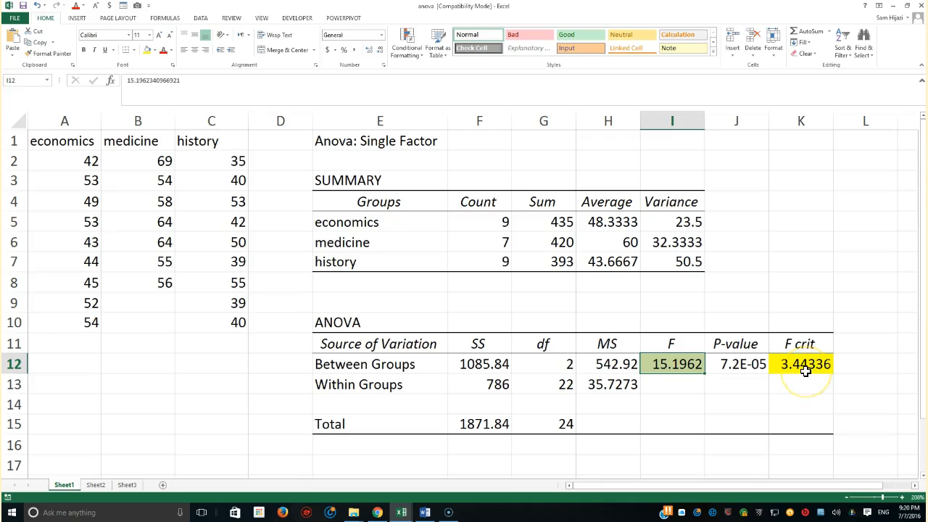
pyautogui.click(674, 423)
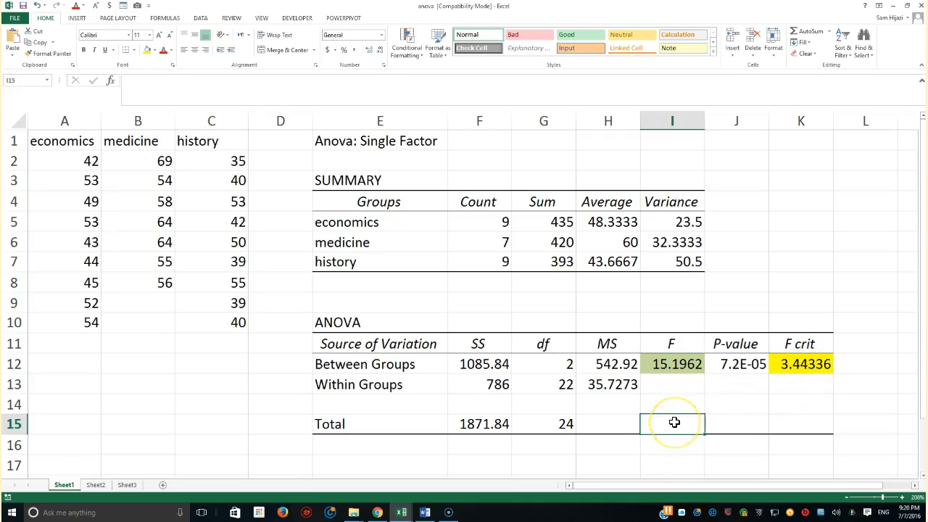
pyautogui.moveTo(670, 404); pyautogui.dragTo(782, 405)
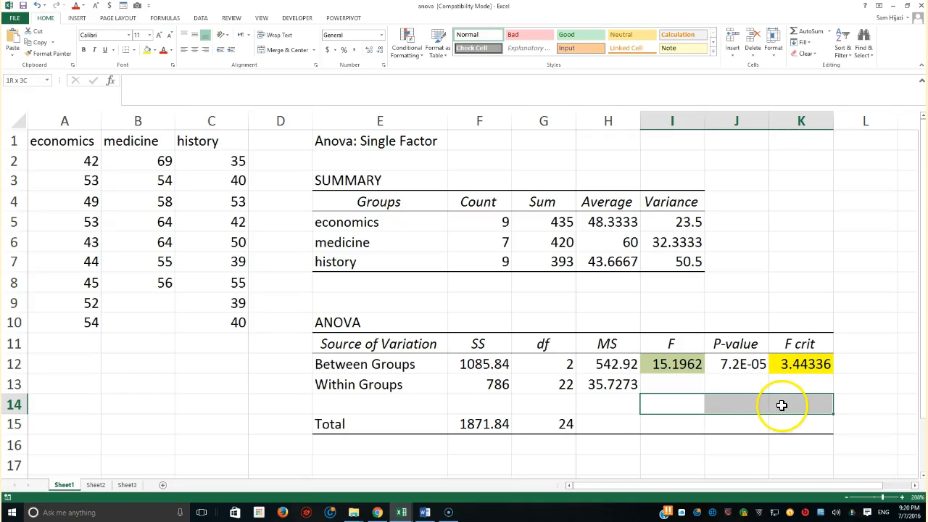
pyautogui.click(293, 49)
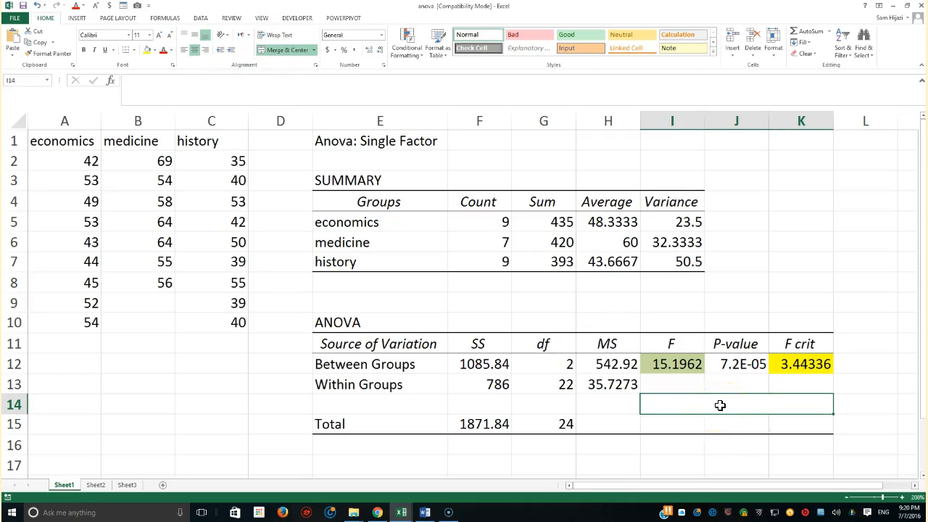
# Begin an IF formula in merged cell I14 that tests whether F in I12 is greater than F crit in K12.
pyautogui.write('=if(')
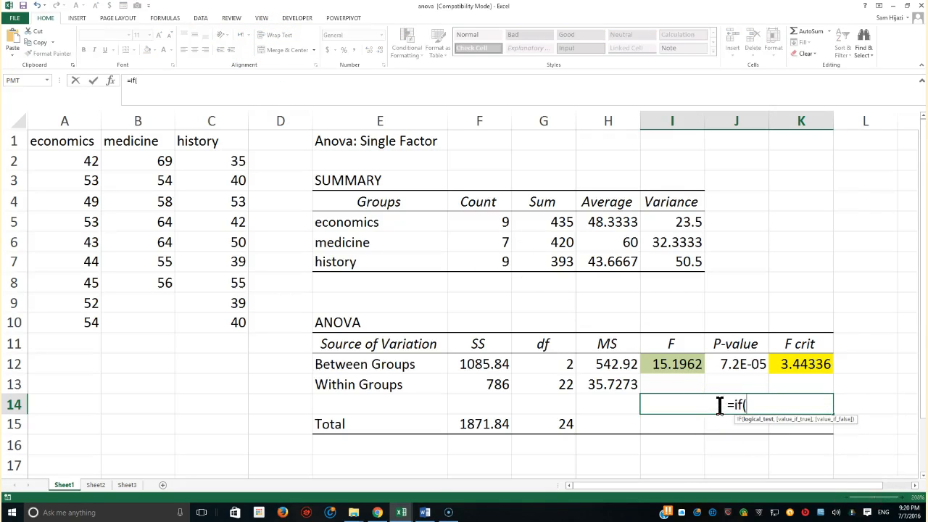
pyautogui.click(675, 366)
pyautogui.write('>=')
pyautogui.press('BackSpace')
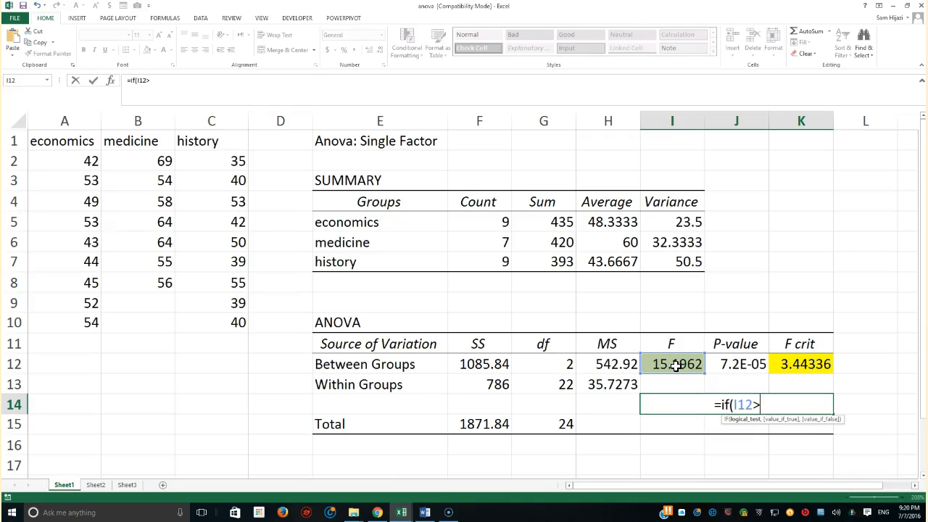
pyautogui.click(788, 365)
pyautogui.write(',"')
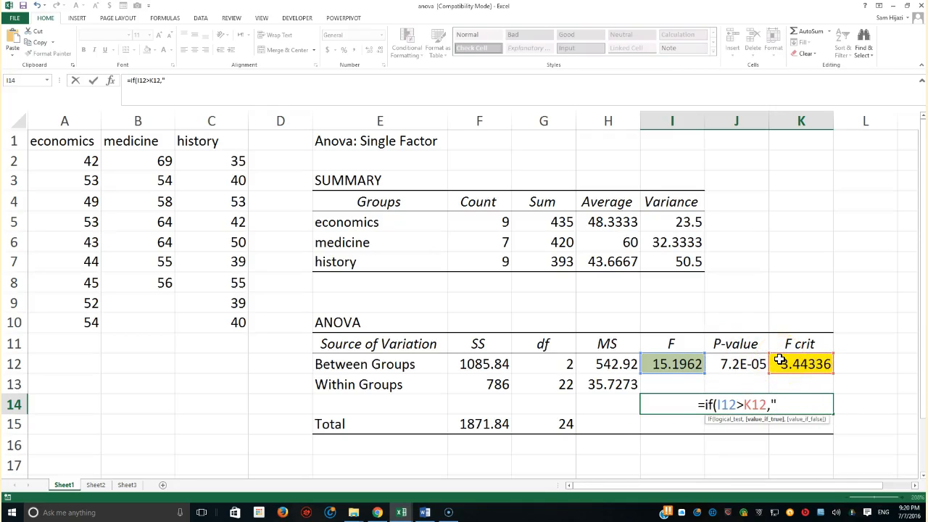
pyautogui.write('Reject"')
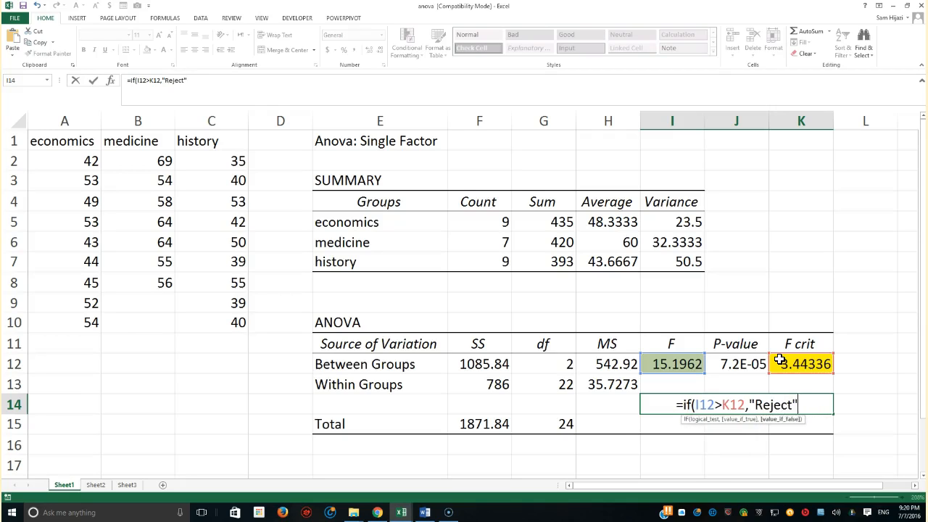
# Complete the IF formula with "Reject" as the true result and "Accept" as the false result.
pyautogui.write(', "Acce[')
pyautogui.press('BackSpace')
pyautogui.write('pt")')
pyautogui.press('Return')
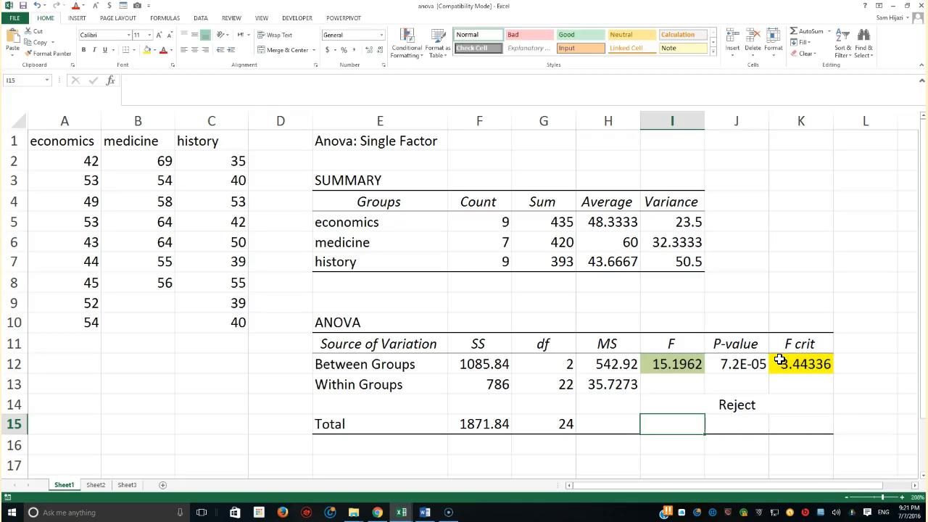
# Create a conditional formatting rule on I14 for cells whose value is equal to Reject.
pyautogui.click(738, 404)
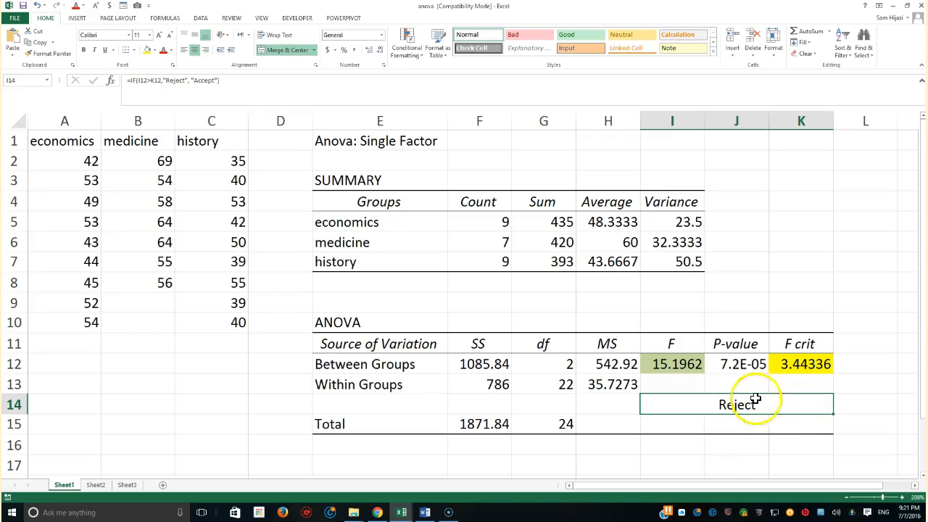
pyautogui.click(400, 48)
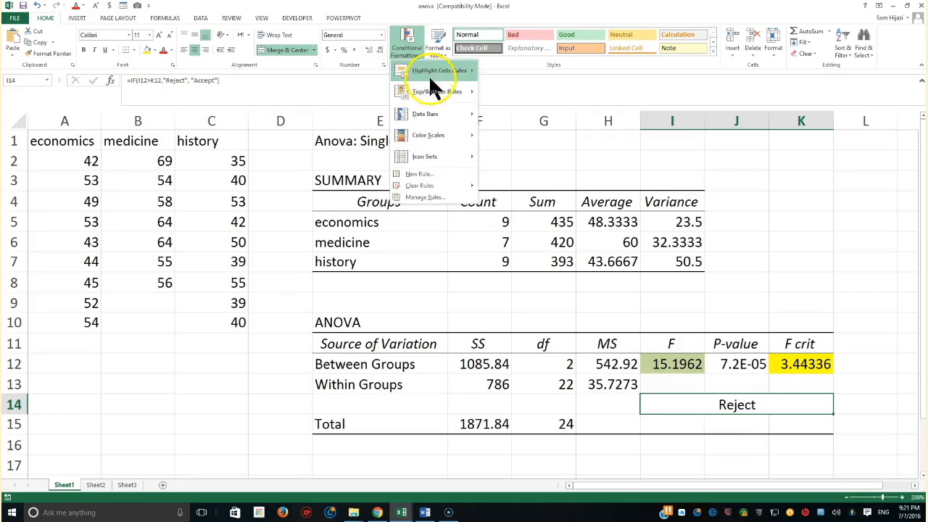
pyautogui.click(429, 174)
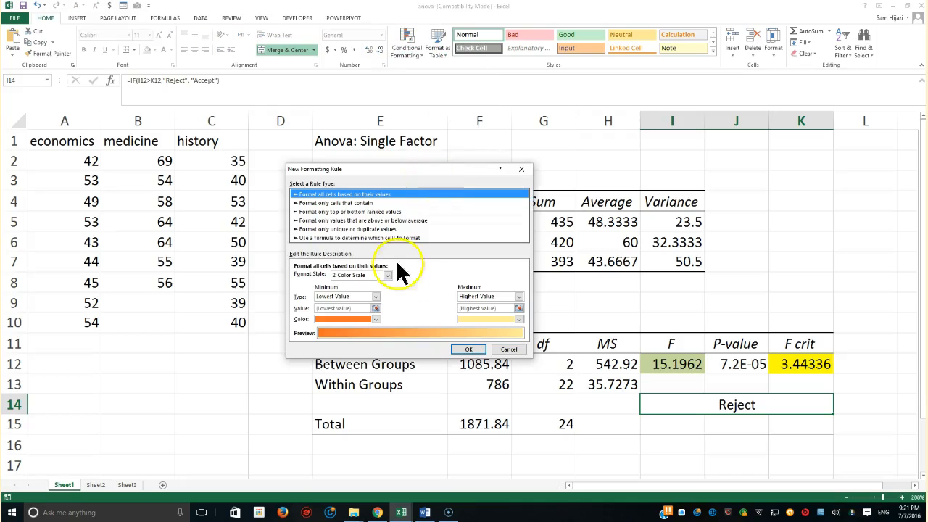
pyautogui.click(327, 203)
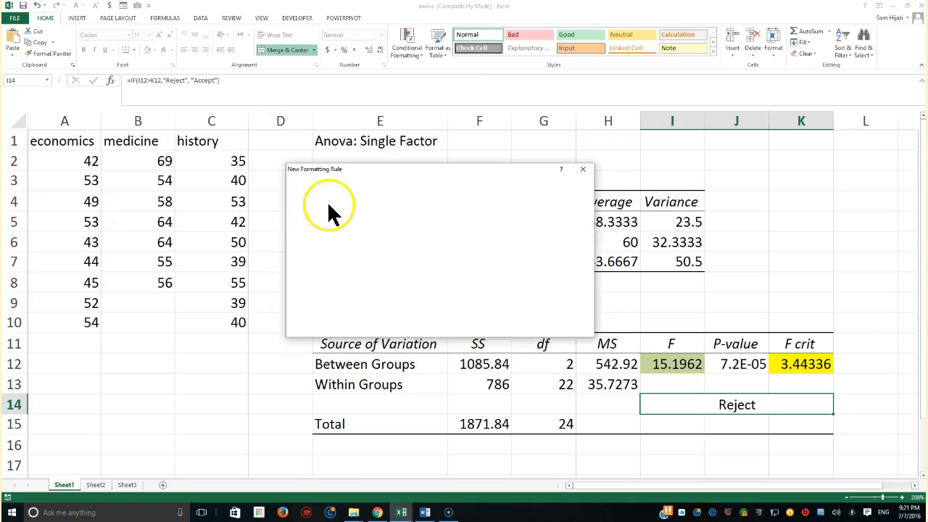
pyautogui.click(422, 277)
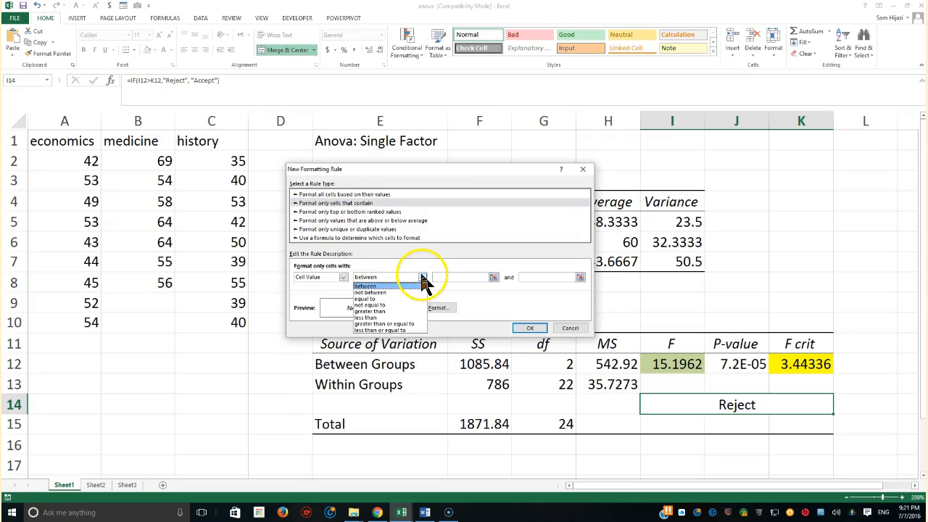
pyautogui.click(392, 294)
pyautogui.click(455, 277)
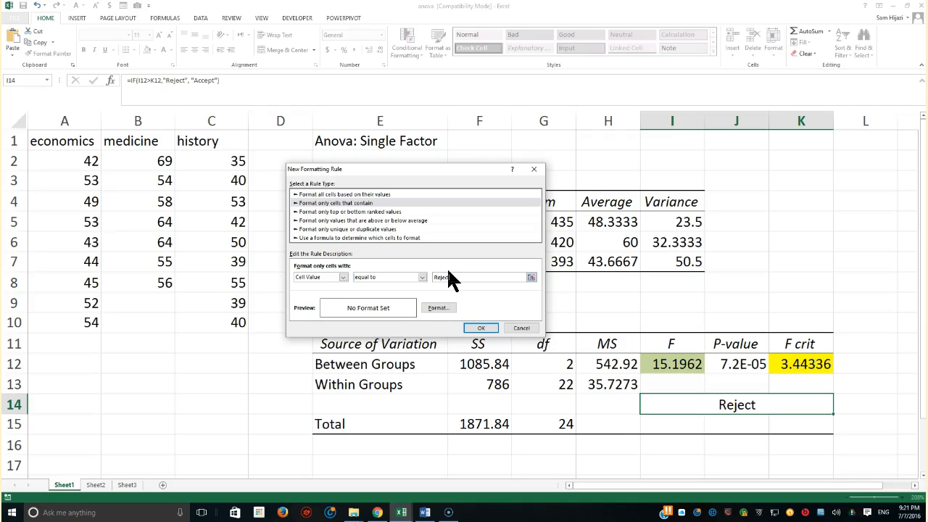
# Give the Reject rule a light green fill and apply it to the cell.
pyautogui.click(437, 309)
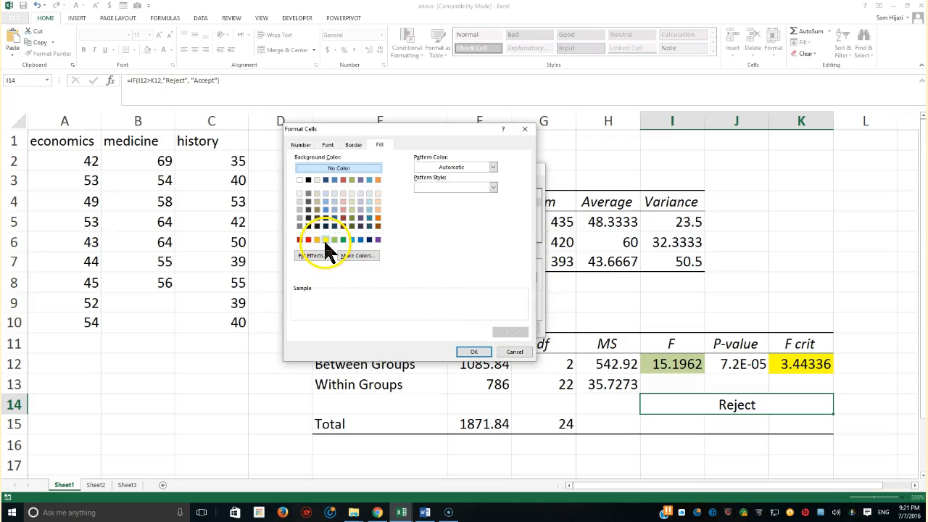
pyautogui.click(326, 240)
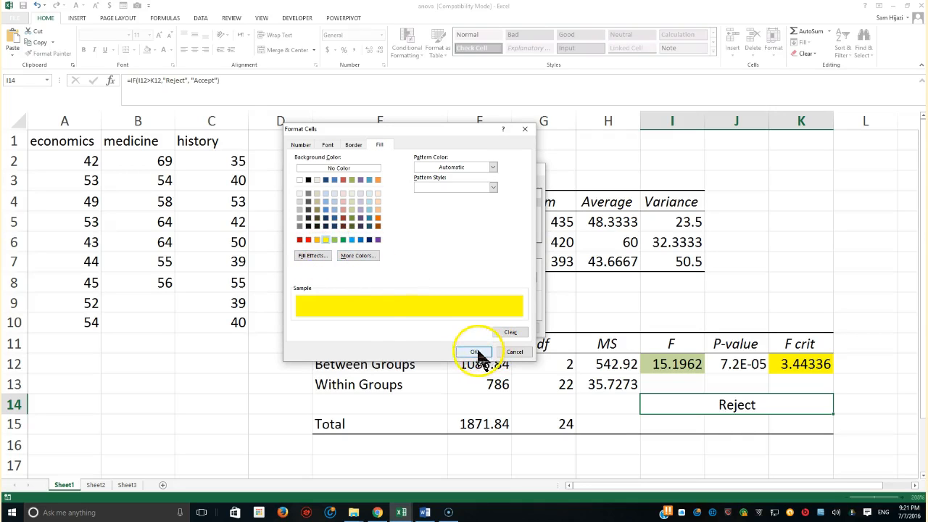
pyautogui.click(335, 239)
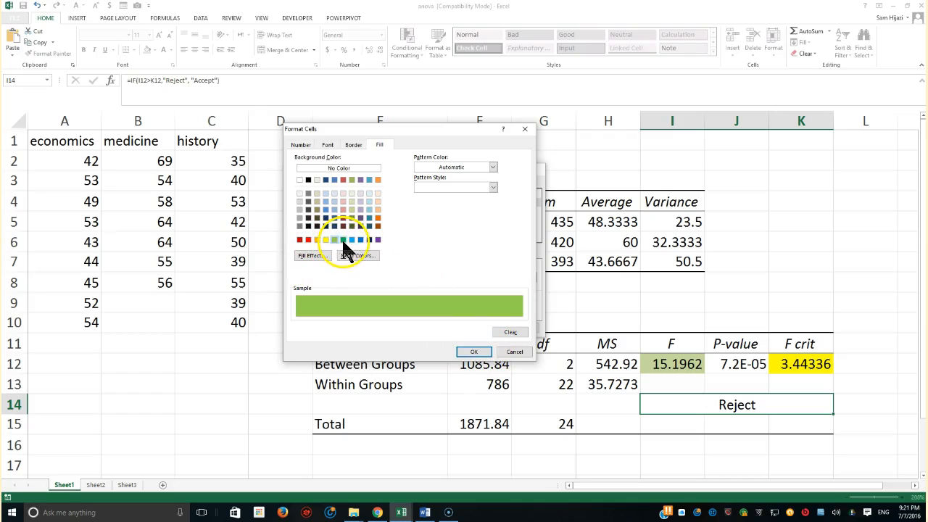
pyautogui.click(479, 352)
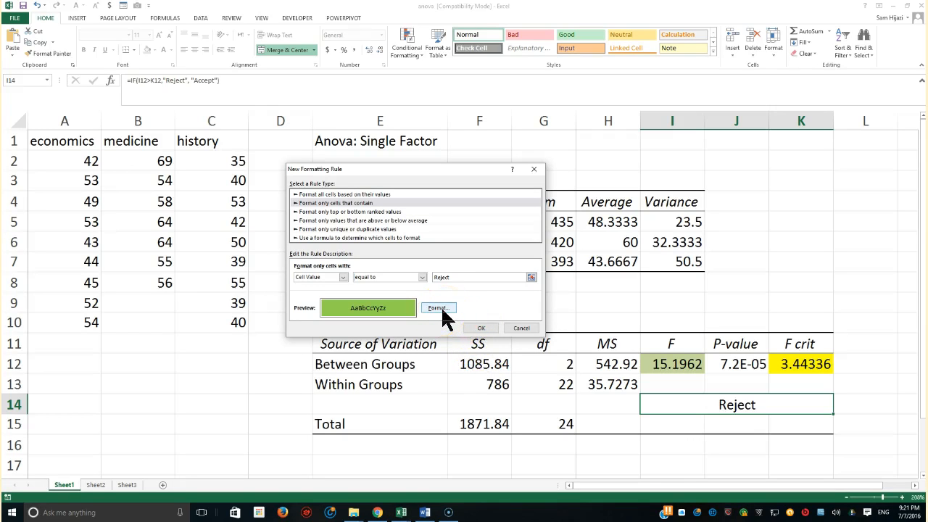
pyautogui.click(481, 328)
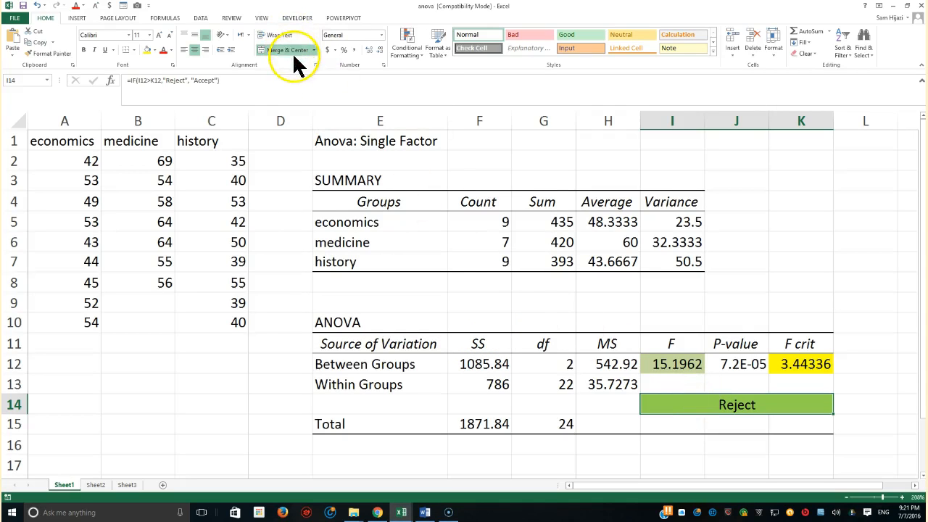
# Add a second conditional formatting rule on I14 for cells whose value is equal to Accept.
pyautogui.click(408, 43)
pyautogui.click(420, 176)
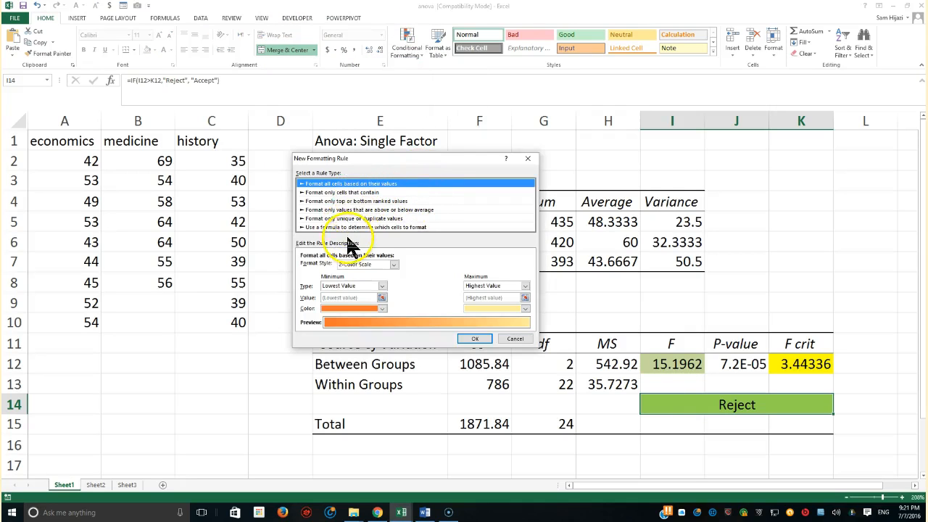
pyautogui.click(340, 193)
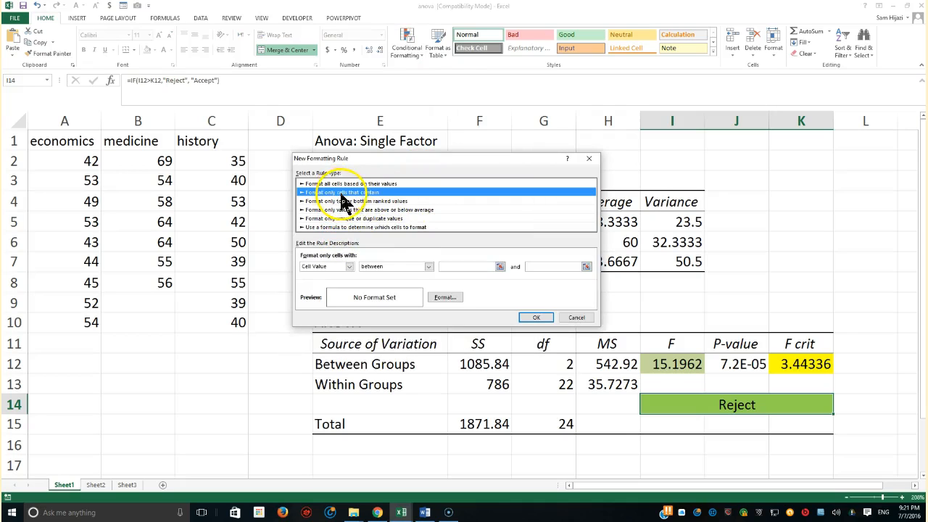
pyautogui.click(427, 267)
pyautogui.click(406, 288)
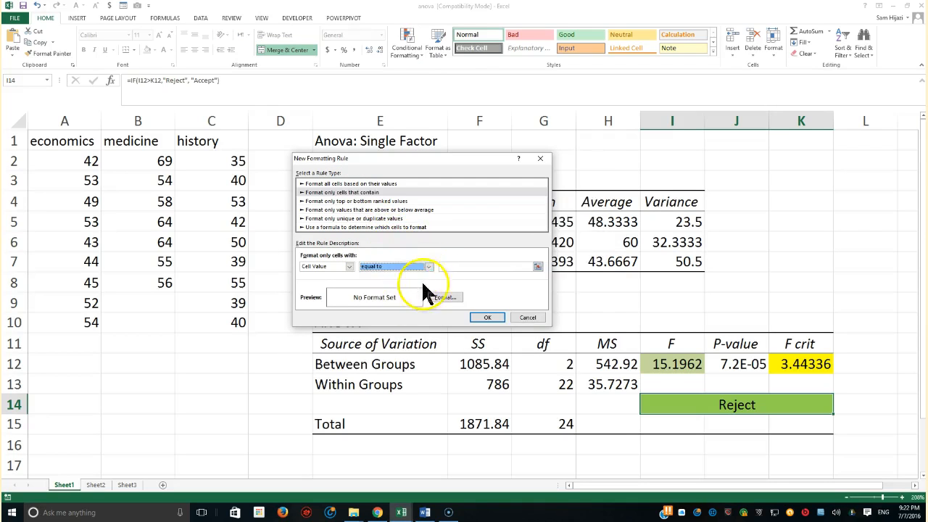
pyautogui.click(457, 265)
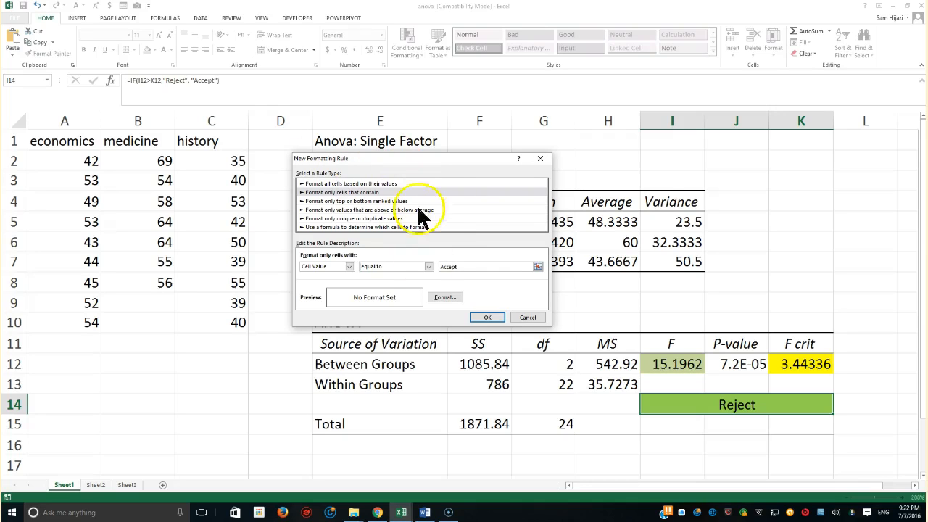
# Give the Accept rule a horizontal two-color gradient fill with blue fading down to white, and apply it.
pyautogui.click(444, 298)
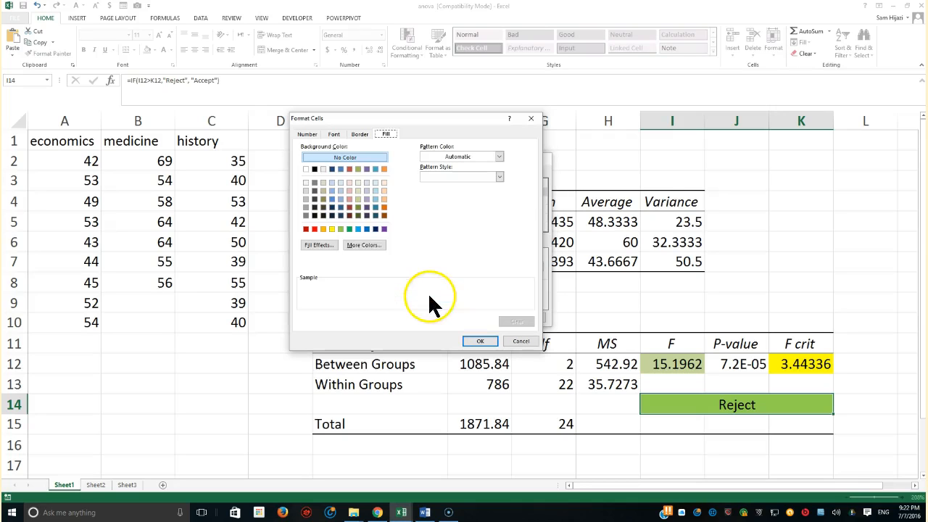
pyautogui.click(328, 245)
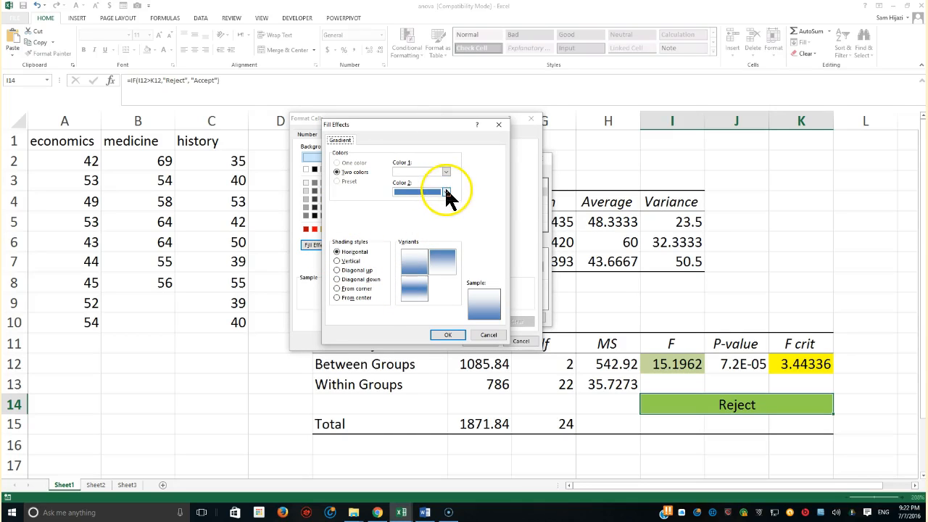
pyautogui.click(438, 267)
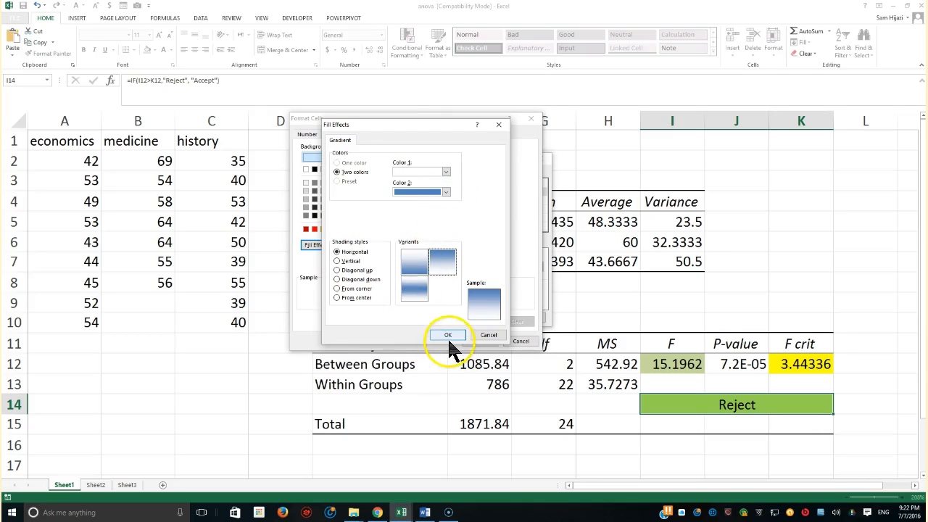
pyautogui.click(449, 335)
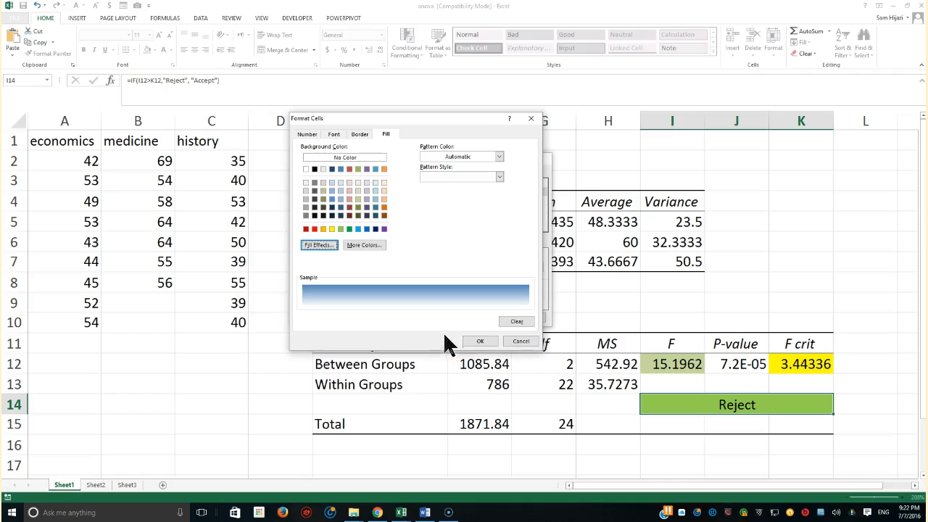
pyautogui.click(475, 341)
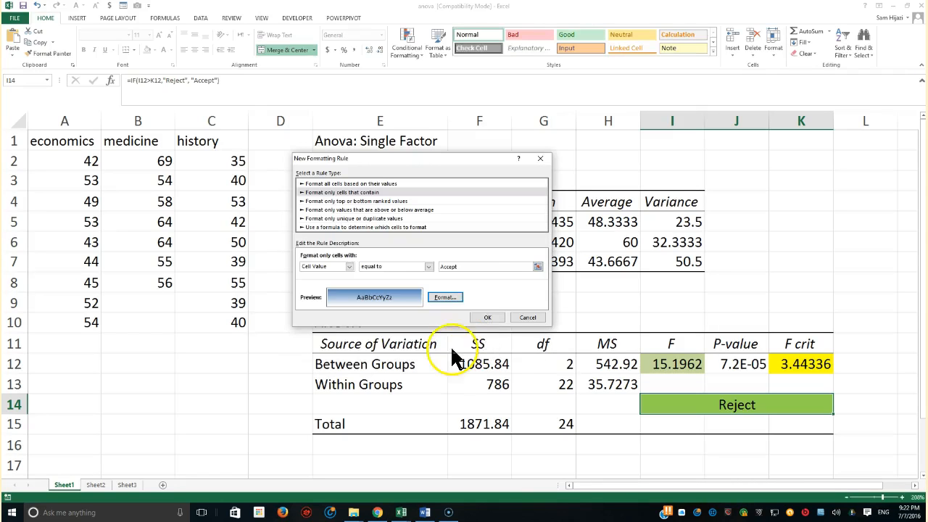
pyautogui.click(488, 317)
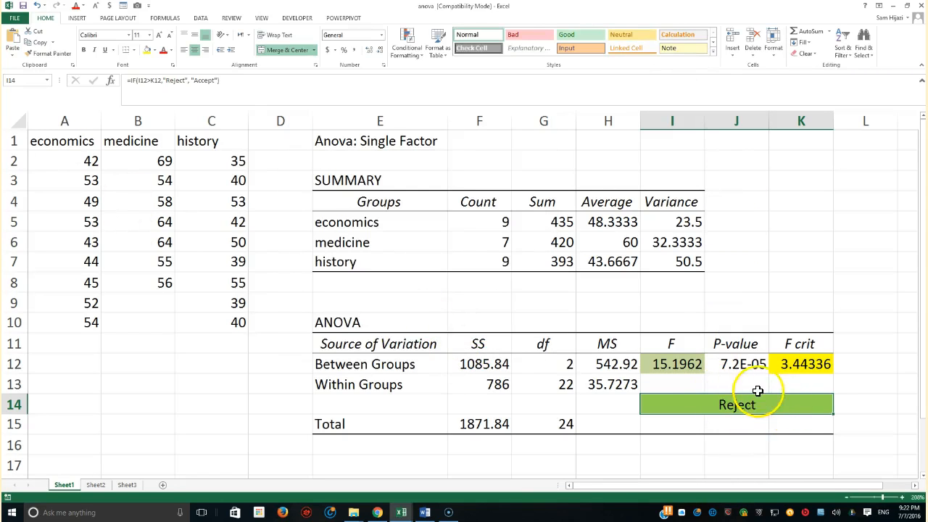
# Test the Accept result by setting F crit in K12 to 70, and undo that change.
pyautogui.click(798, 370)
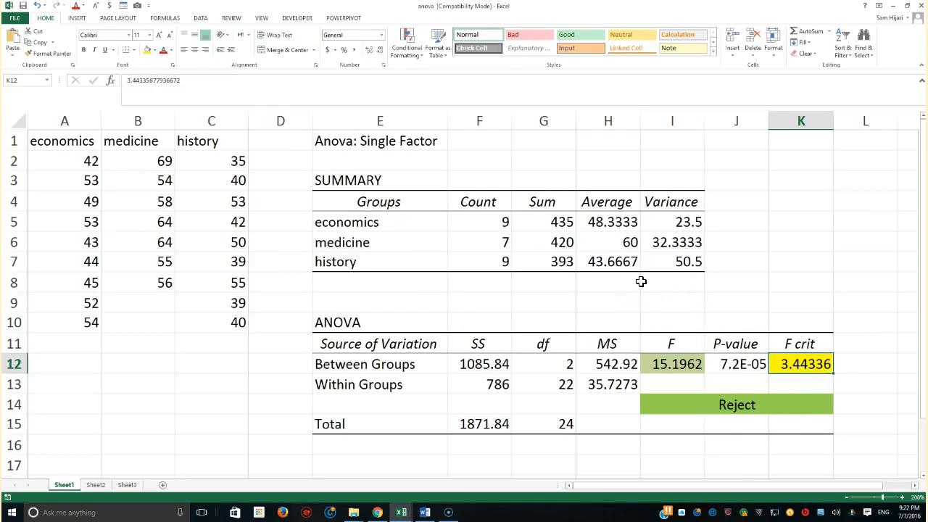
pyautogui.write('70')
pyautogui.press('Return')
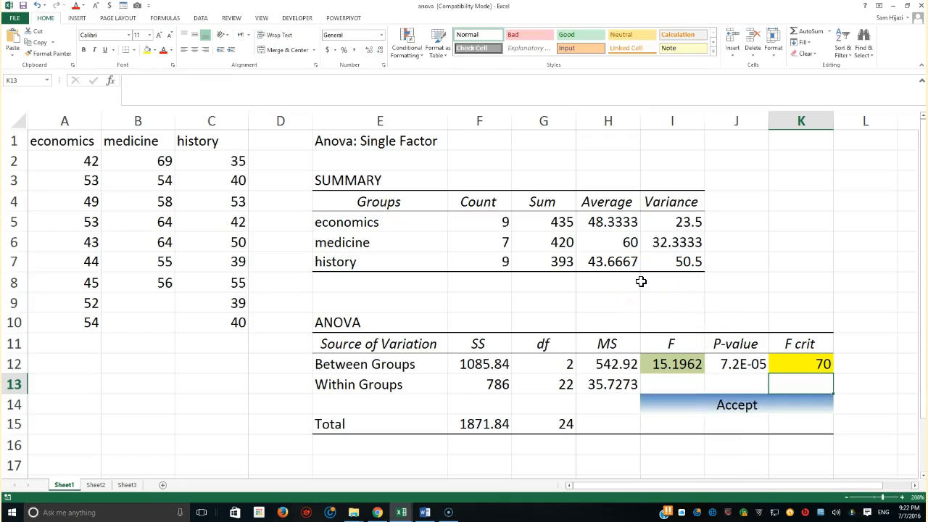
pyautogui.click(819, 363)
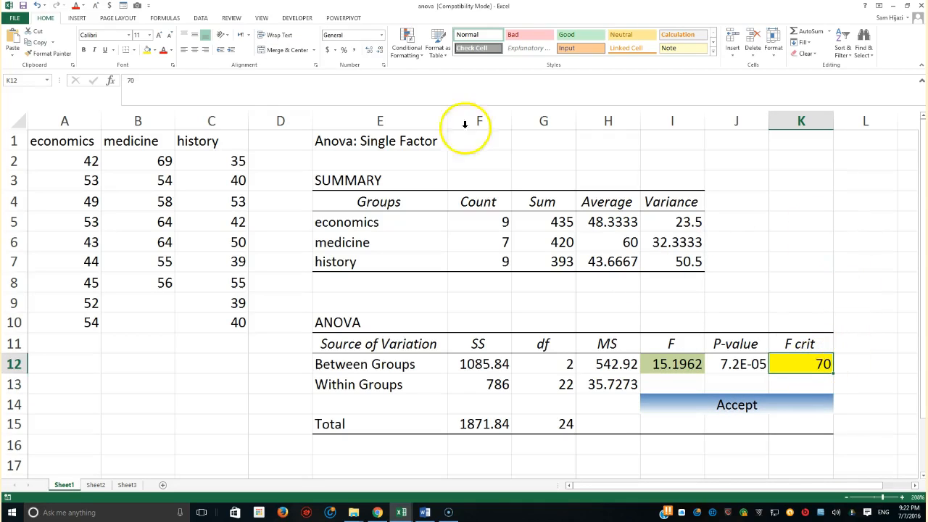
pyautogui.click(36, 6)
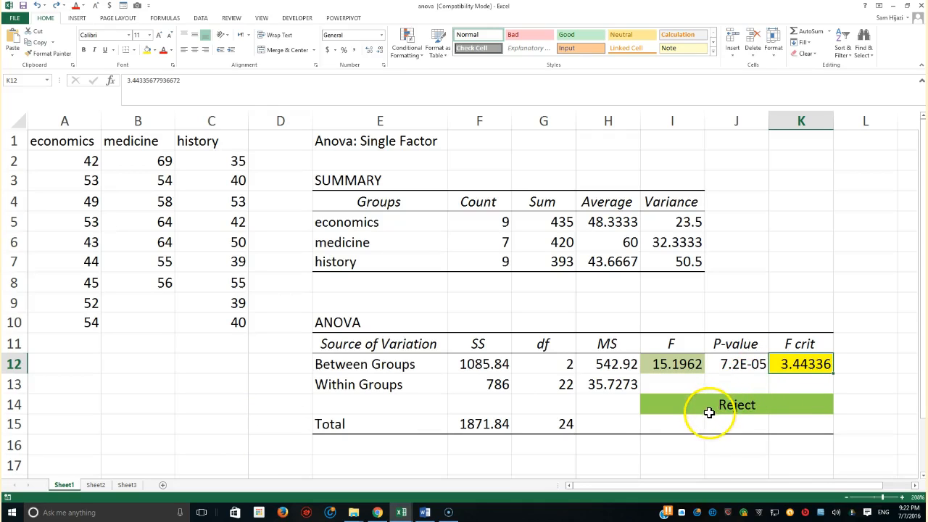
# Fill the "Anova: Single Factor" title in cell E1 with yellow.
pyautogui.moveTo(58, 145); pyautogui.dragTo(229, 323)
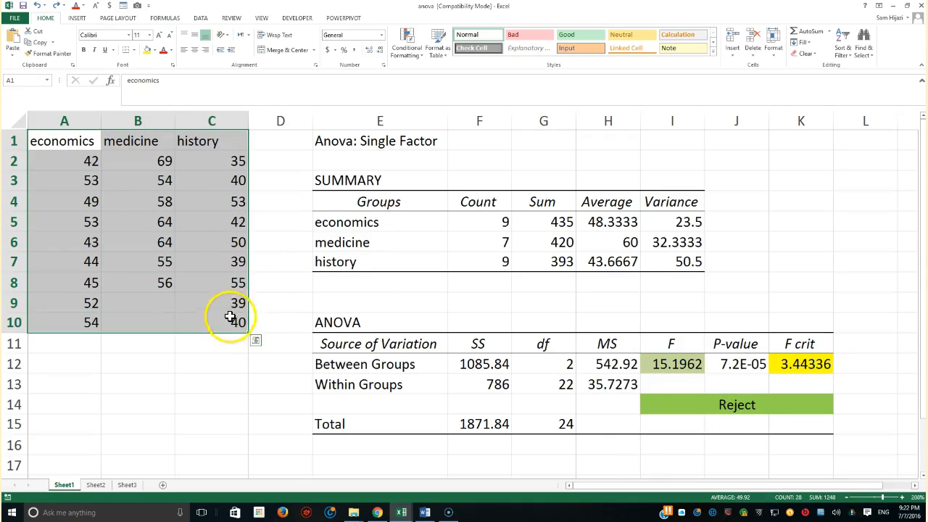
pyautogui.click(392, 145)
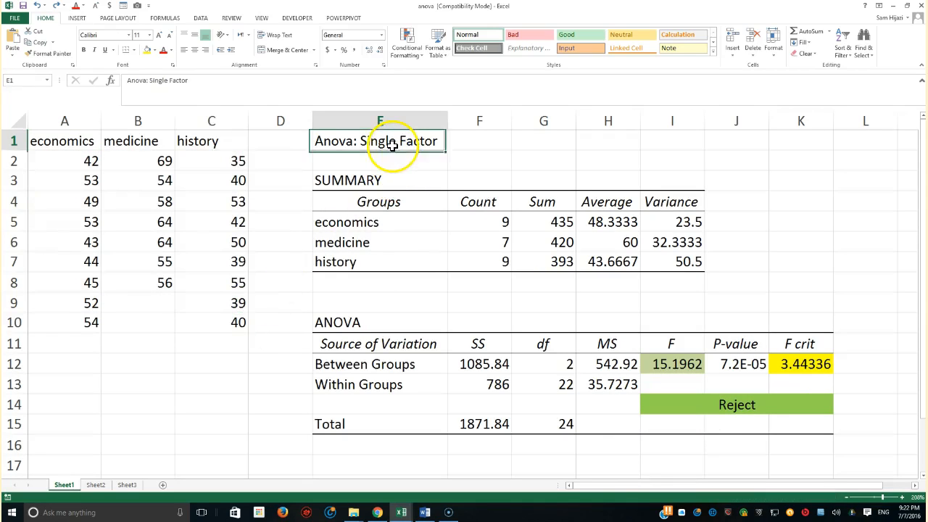
pyautogui.click(147, 50)
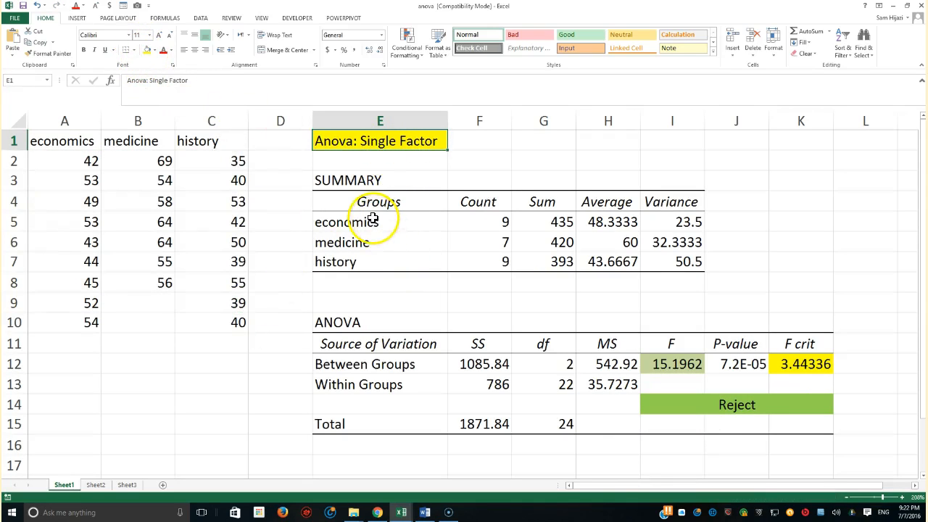
# Review the Groups, Count and Sum columns of the SUMMARY table.
pyautogui.moveTo(380, 218); pyautogui.dragTo(369, 263)
pyautogui.moveTo(481, 200); pyautogui.dragTo(493, 284)
pyautogui.moveTo(569, 209); pyautogui.dragTo(555, 265)
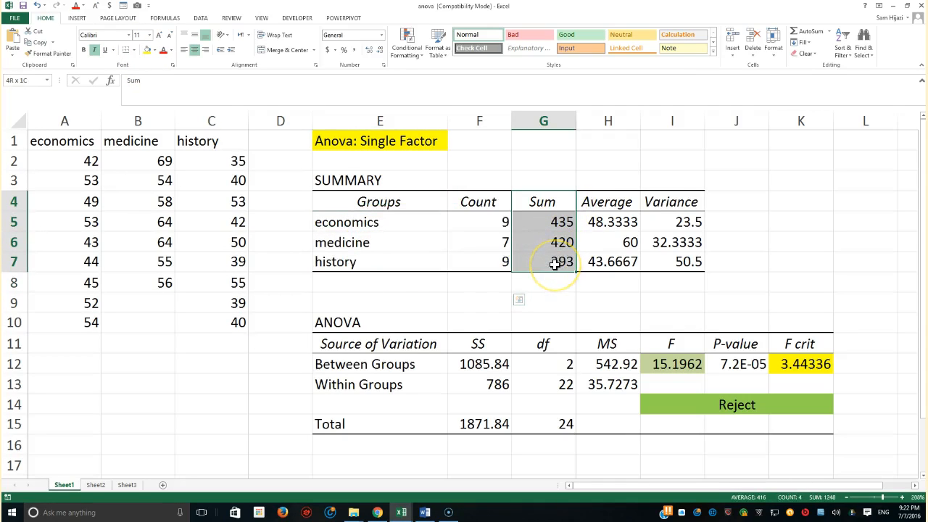